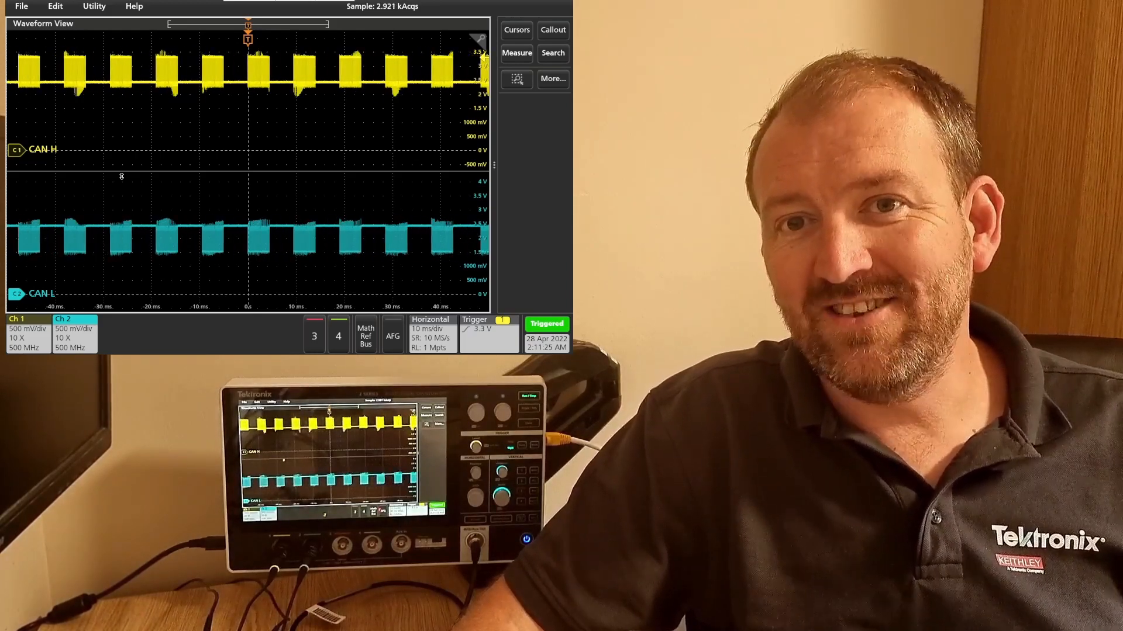
- Add a Math 1 trace computing Ch 1 minus Ch 2 below the CAN_H and CAN_L waveforms
click(366, 336)
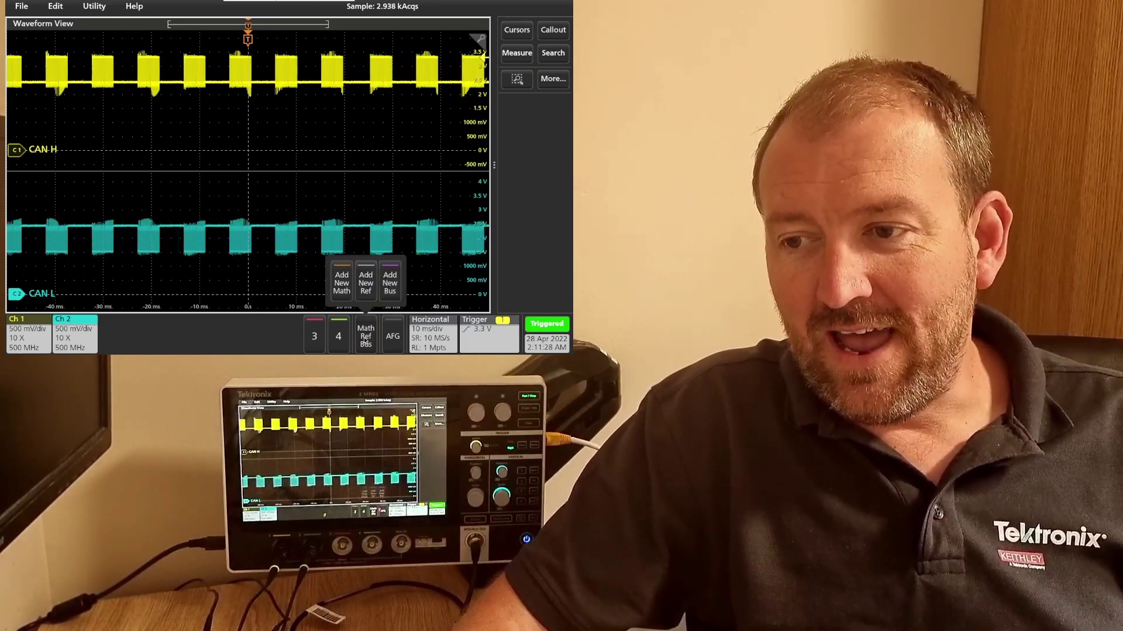
click(342, 282)
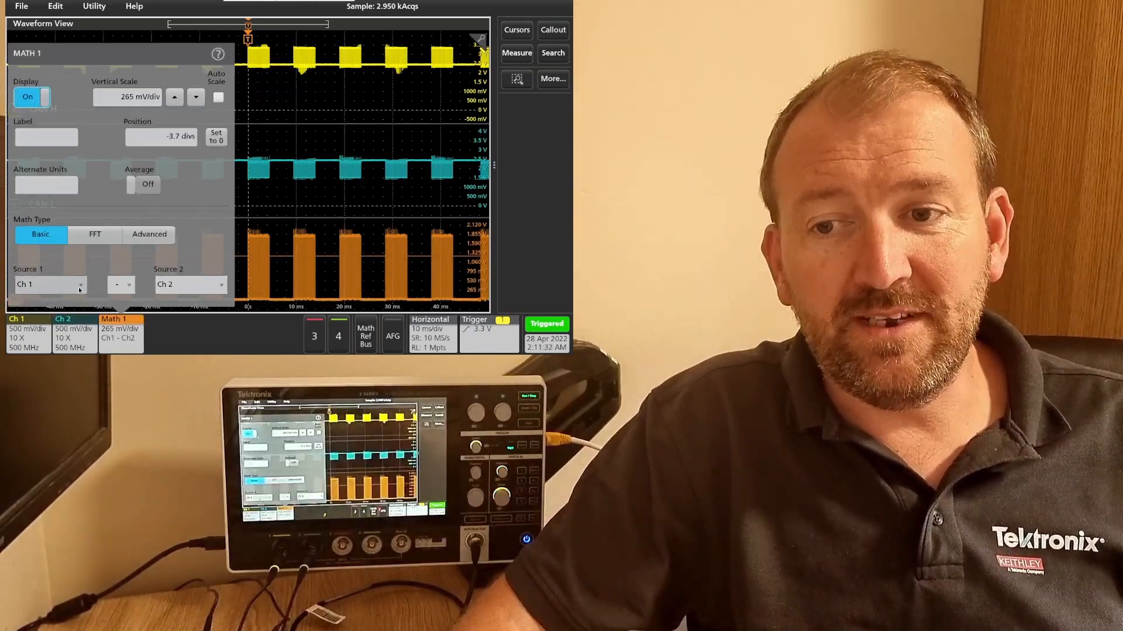
click(245, 211)
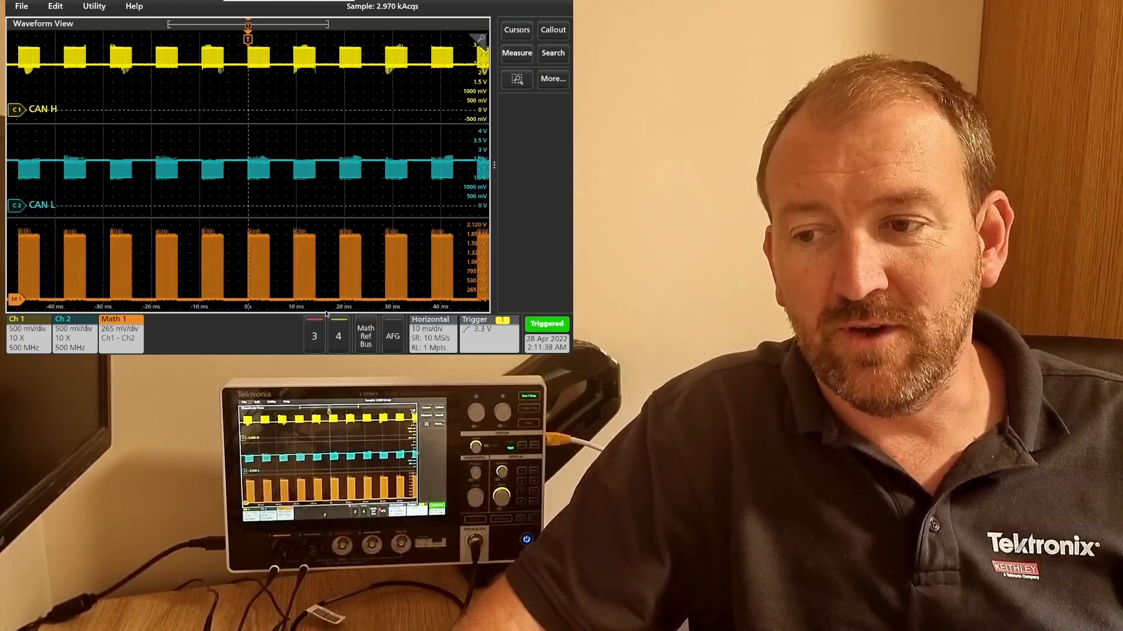
- Add a new bus decode and set its bus type to CAN
click(365, 336)
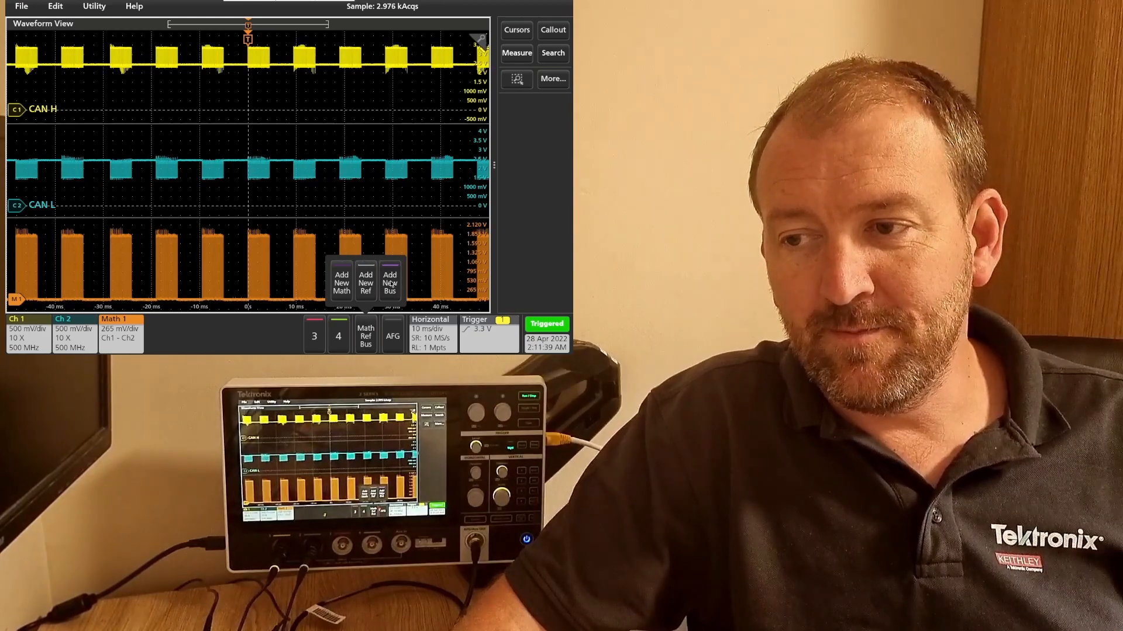
click(390, 283)
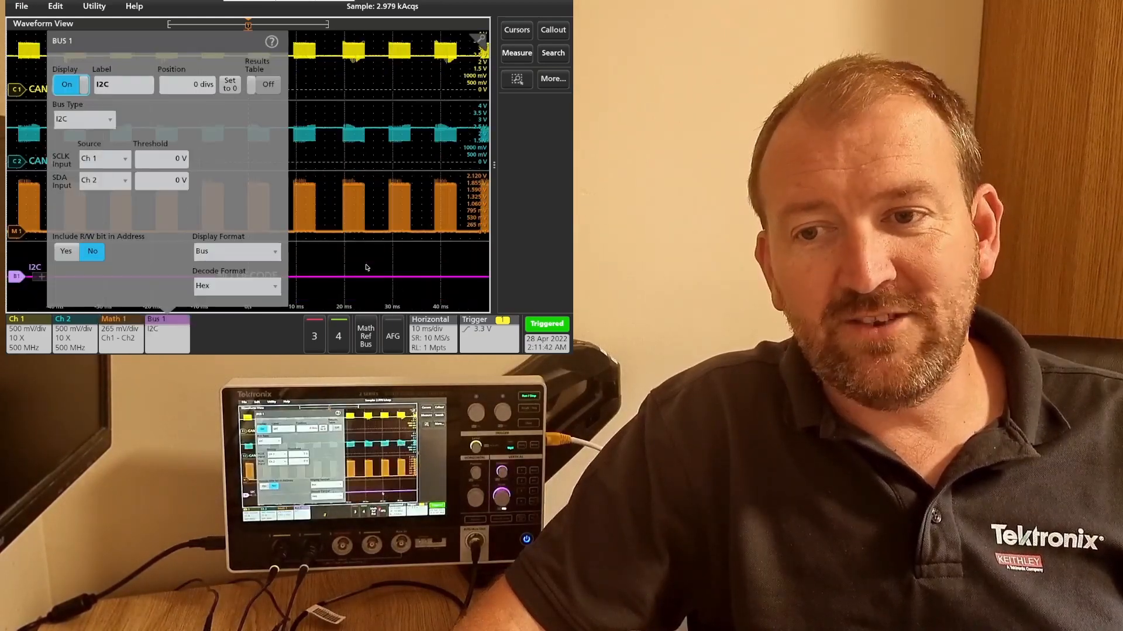
click(109, 119)
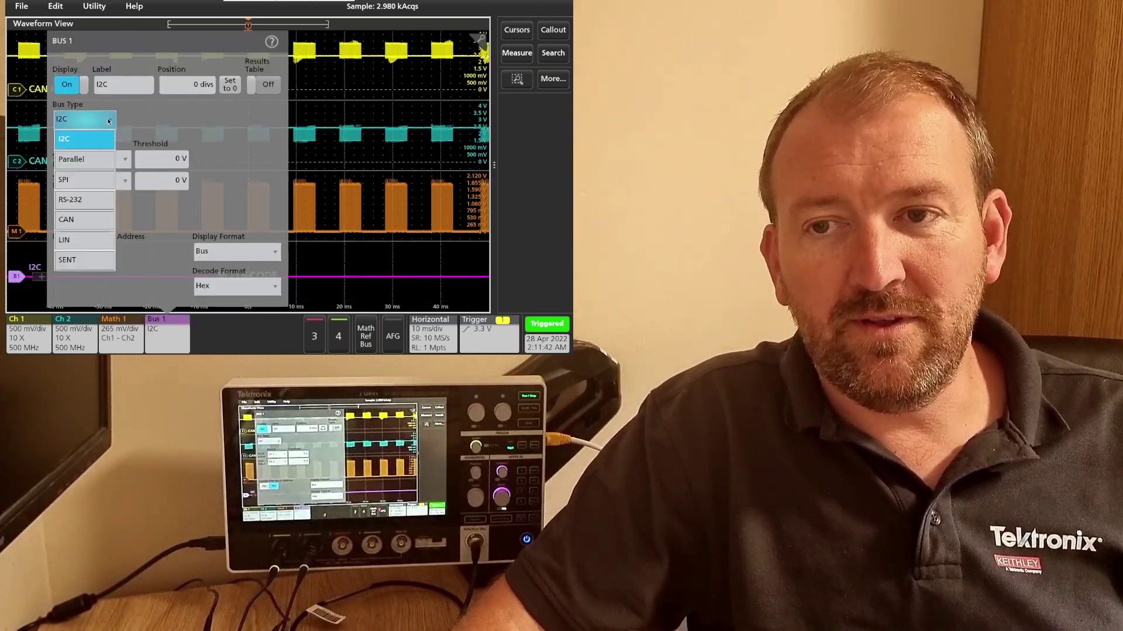
click(85, 219)
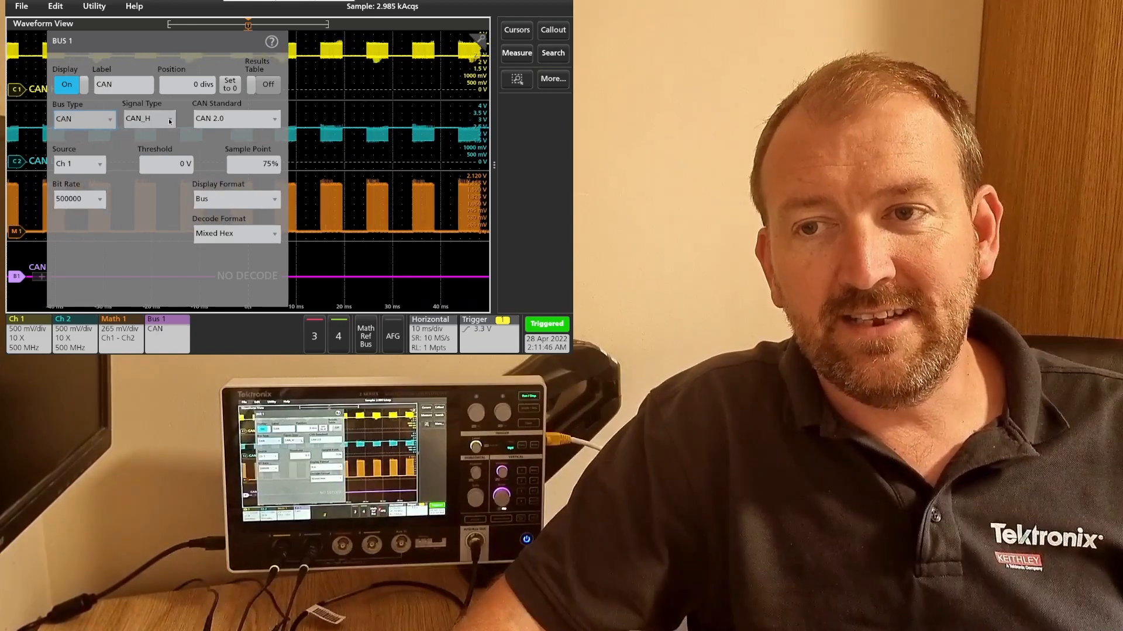
- Set the CAN signal type to differential with Math 1 as the source
click(150, 118)
click(135, 138)
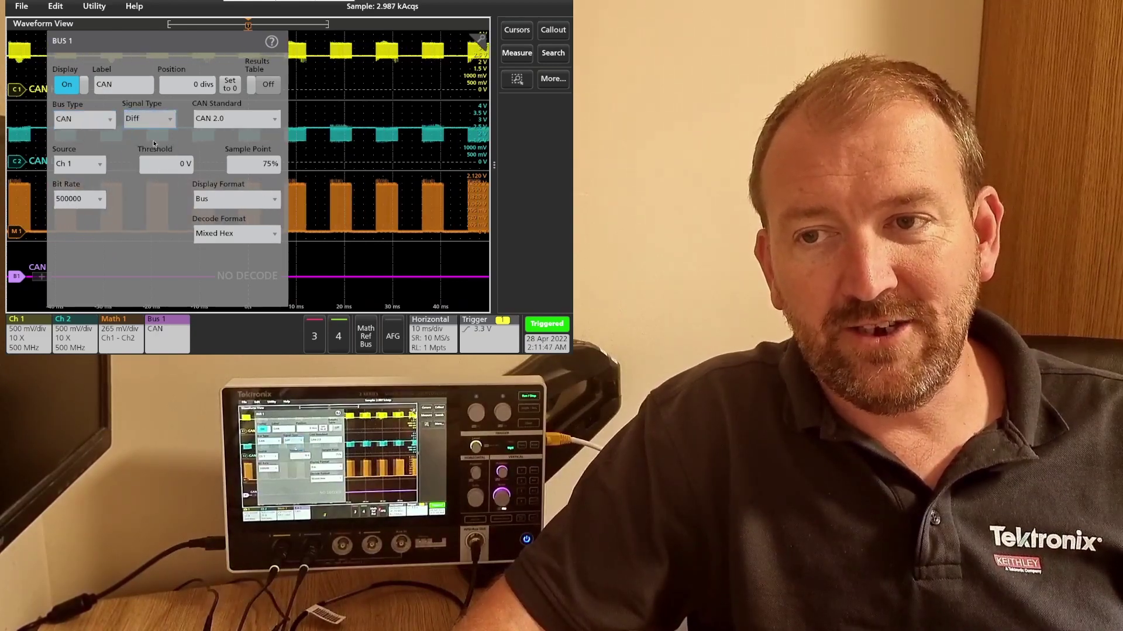
click(78, 164)
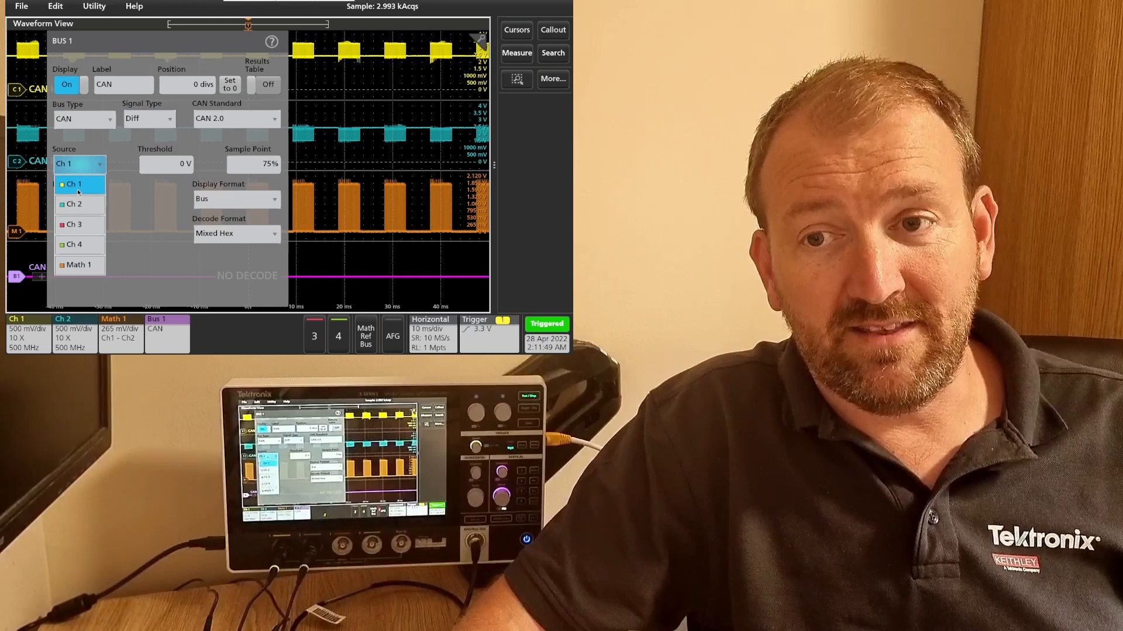
click(80, 266)
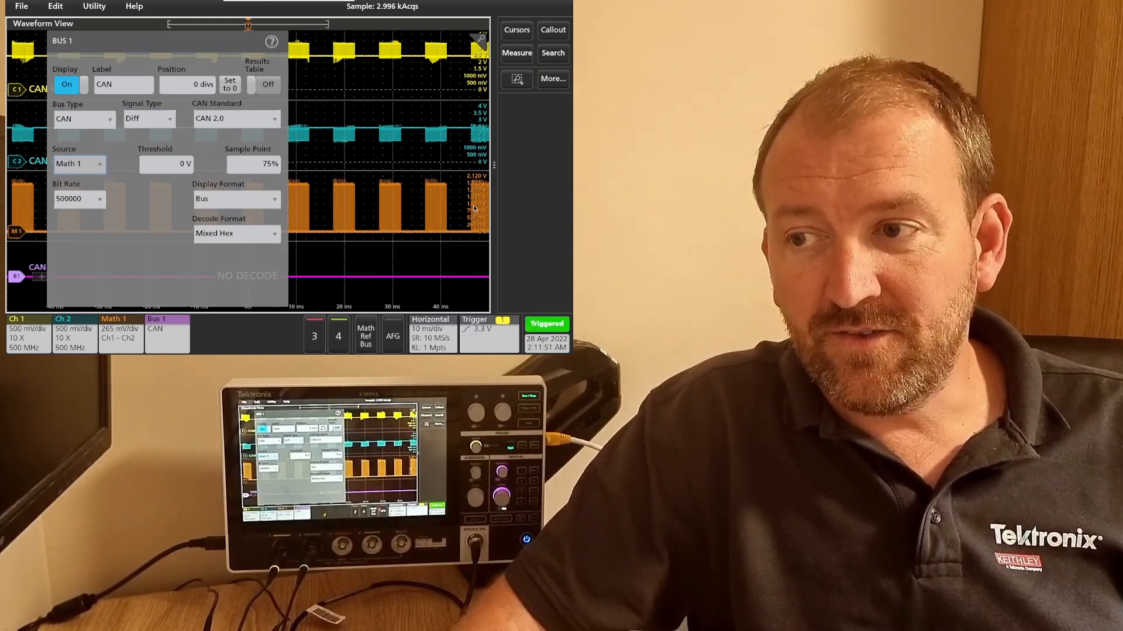
- Set the CAN decode threshold to 1 V so decoded frames appear on the bus trace
double_click(185, 164)
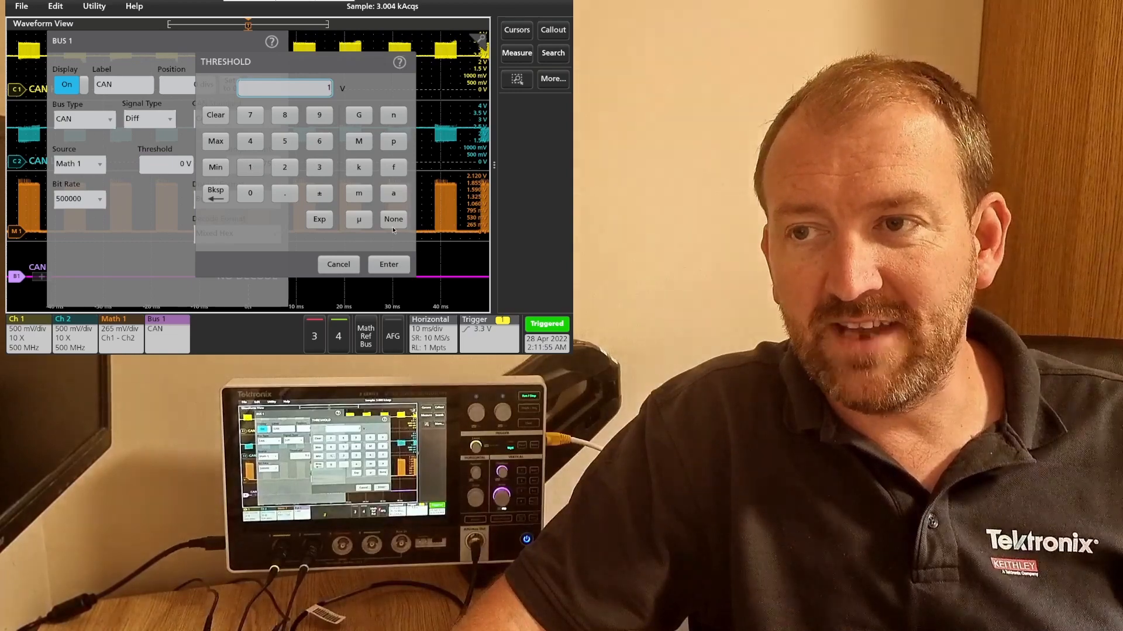
click(389, 264)
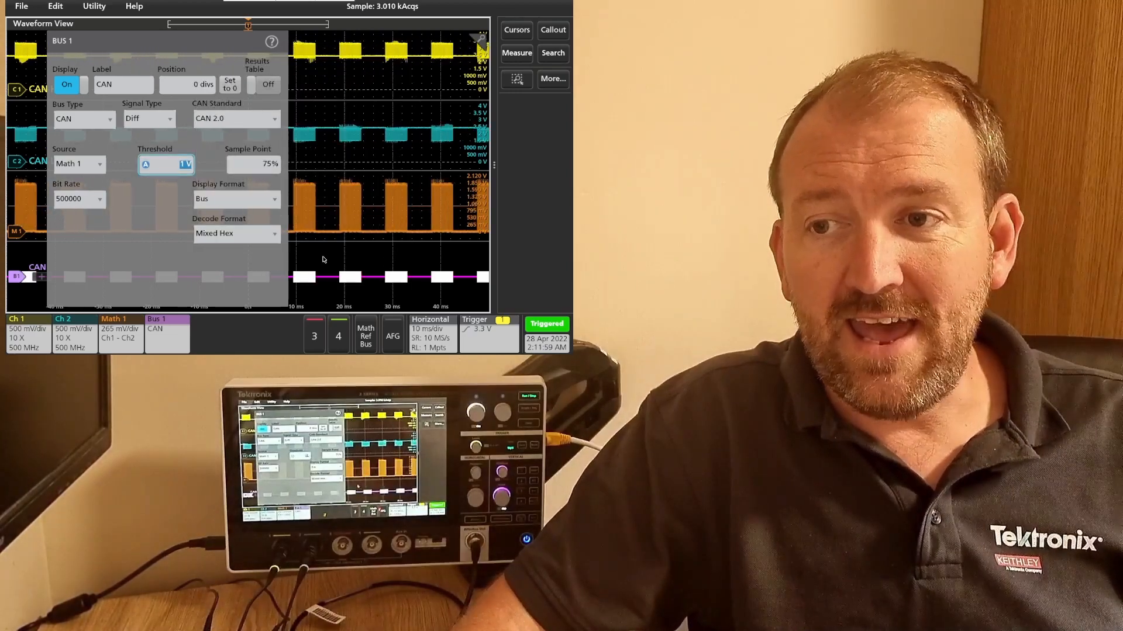
click(322, 259)
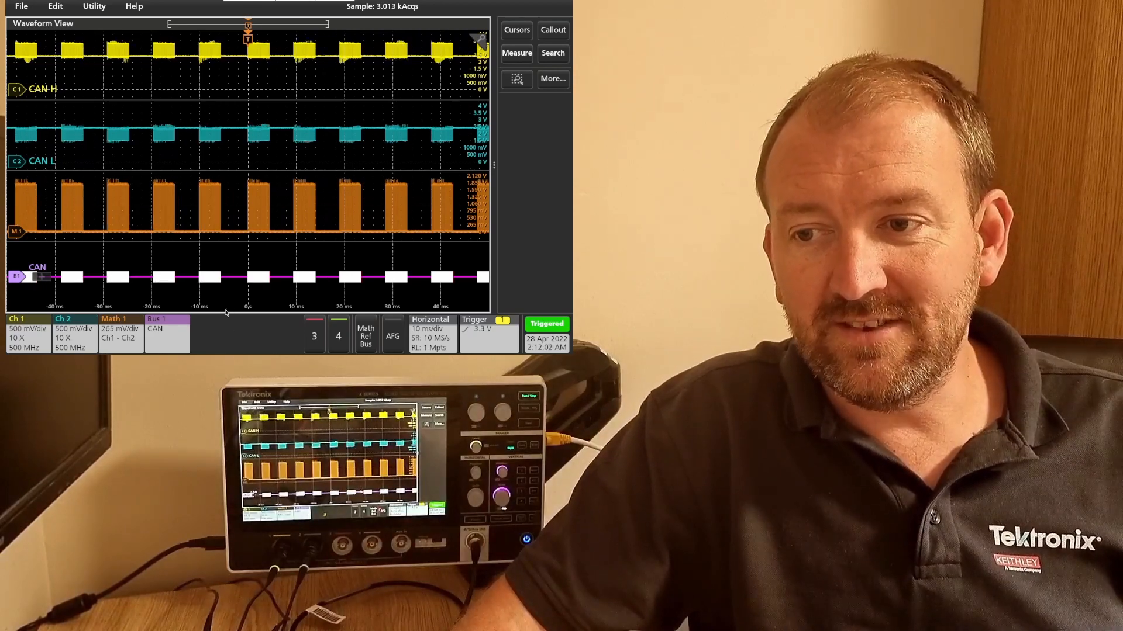
click(168, 332)
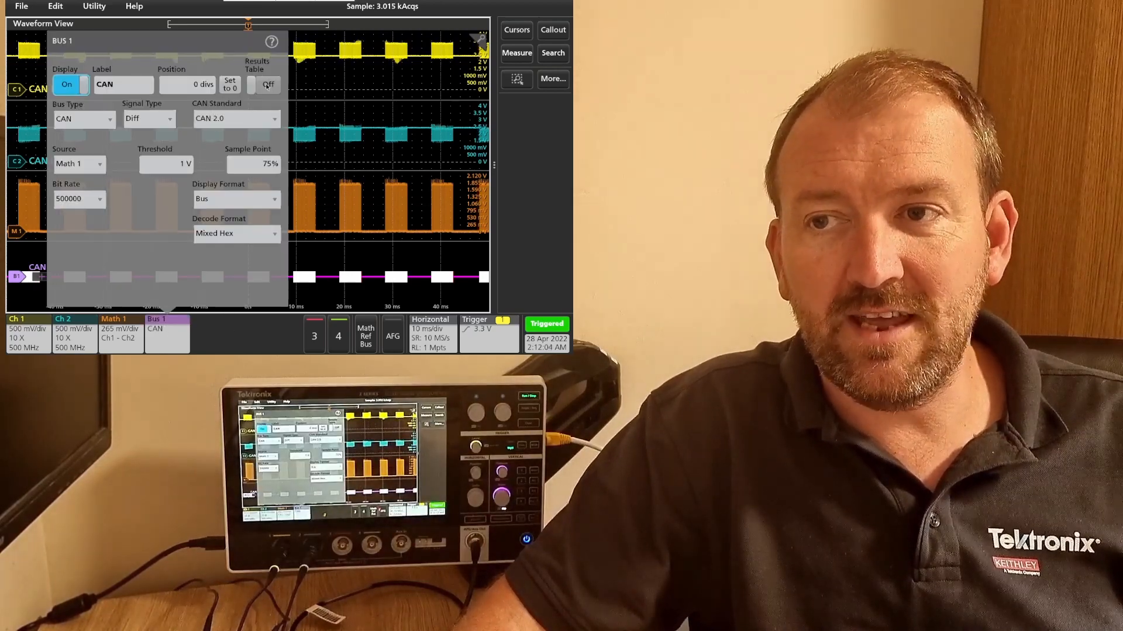
- Turn on the Bus 1 results table listing the decoded CAN packets
click(267, 84)
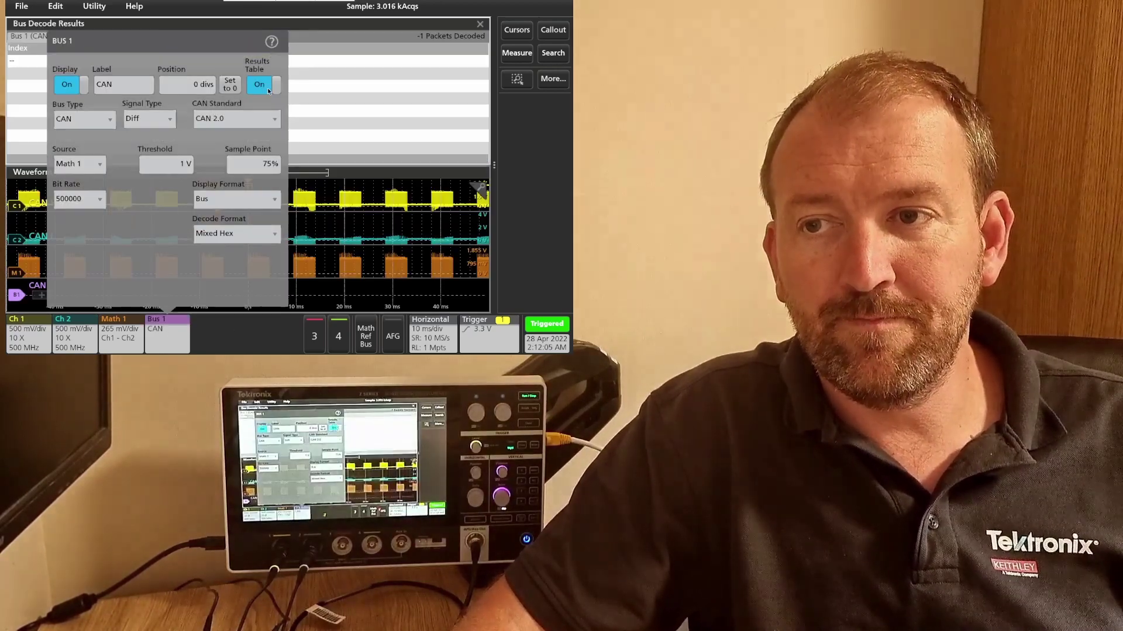
click(373, 229)
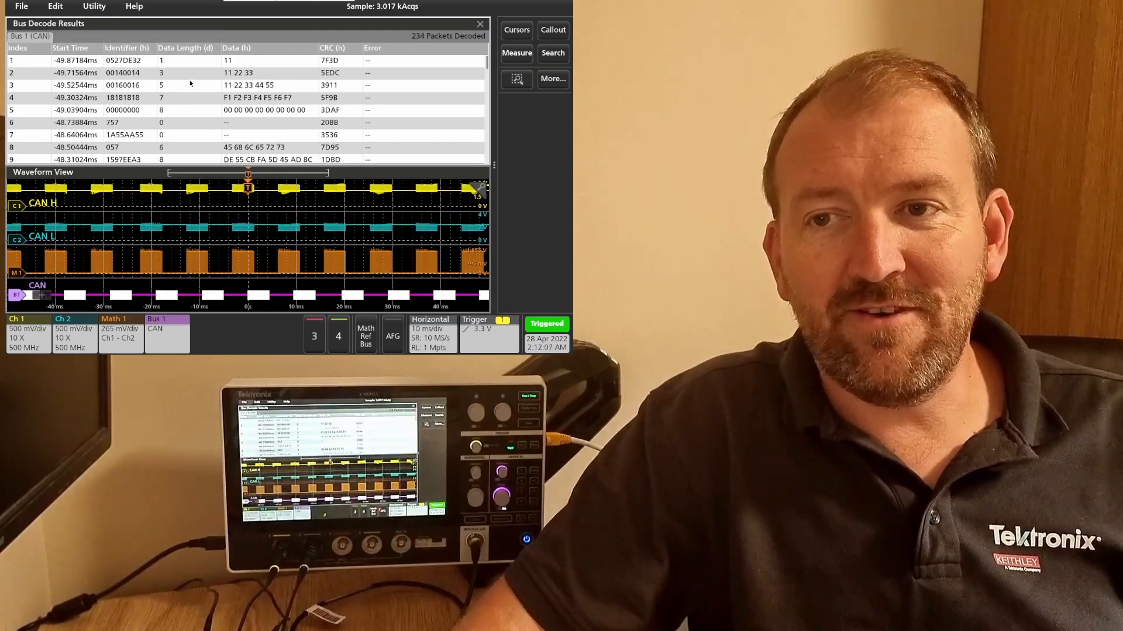